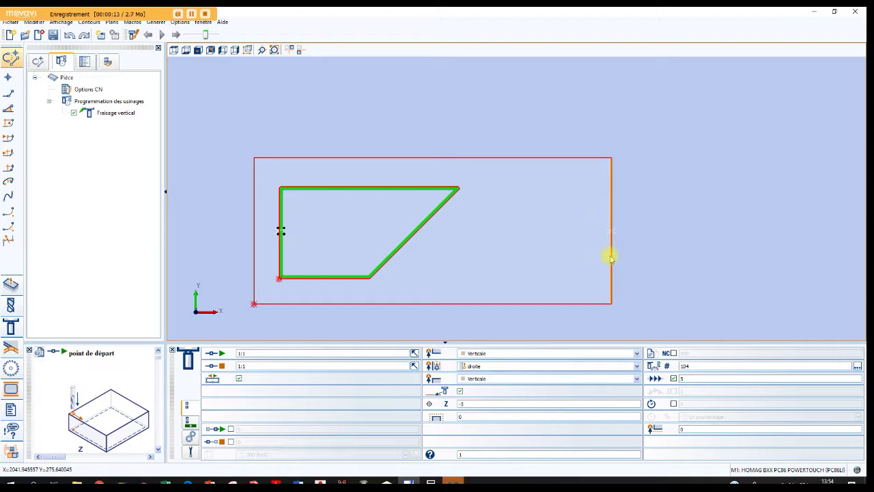
Step: Add a second vertical milling operation on the outer rectangular contour, with element 2:5 as its start and end point
click(11, 58)
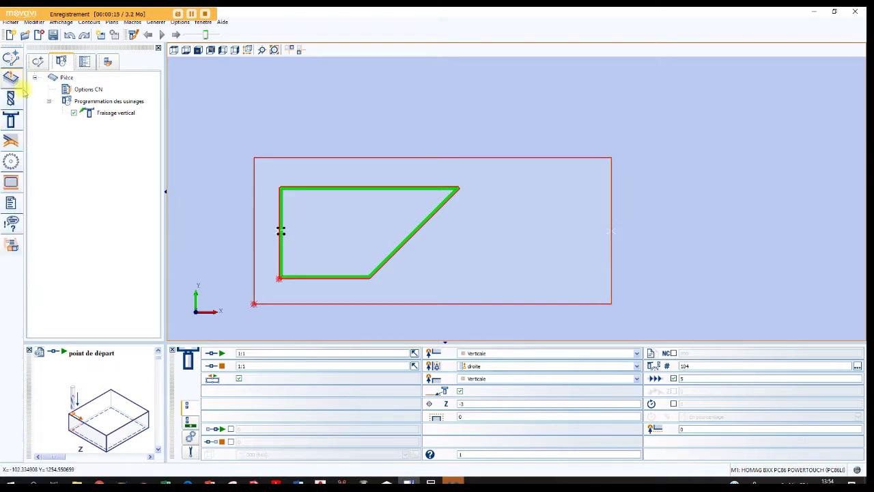
click(13, 119)
click(9, 141)
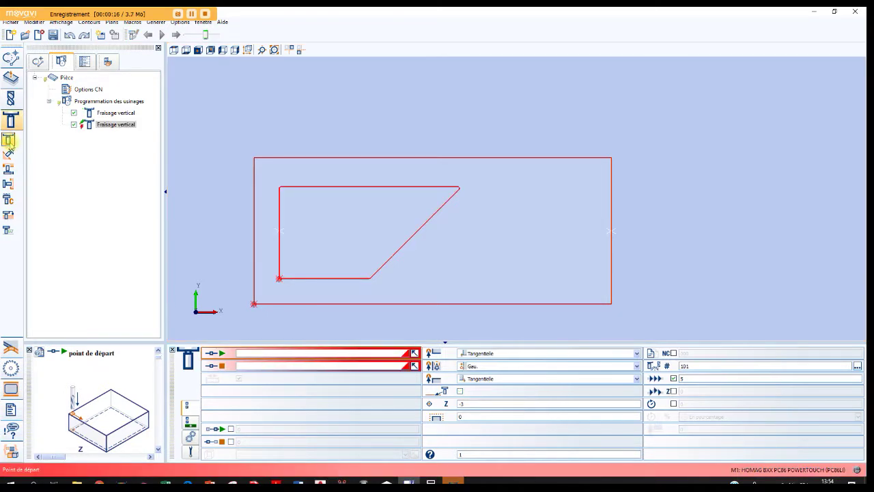
click(413, 353)
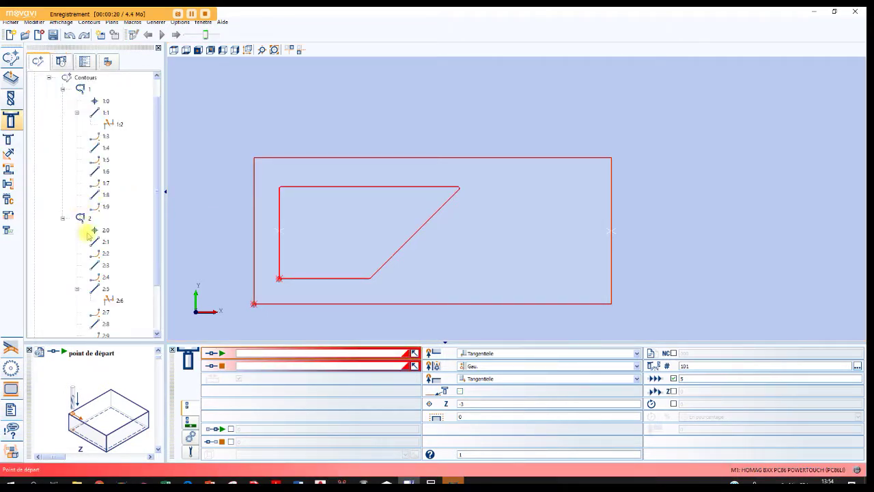
click(95, 289)
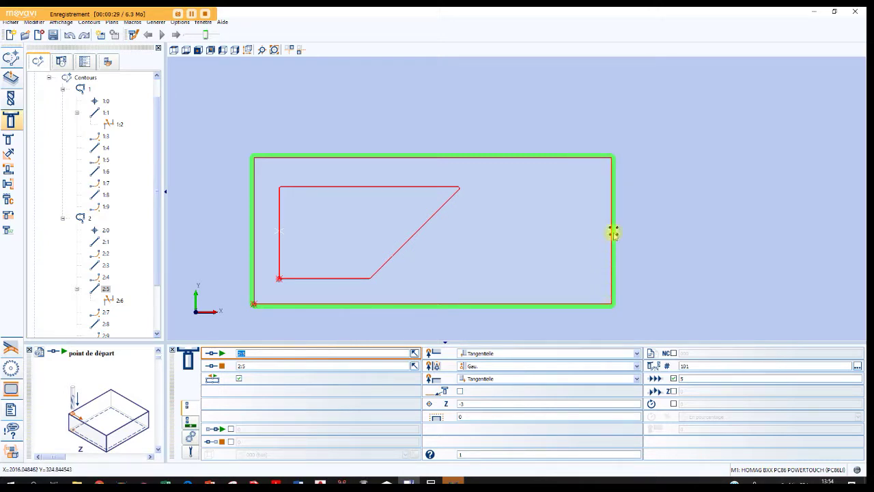
Step: Display the tool preview on the contour and assign tool 104, the D20 Schruppfräser, to the milling
click(134, 34)
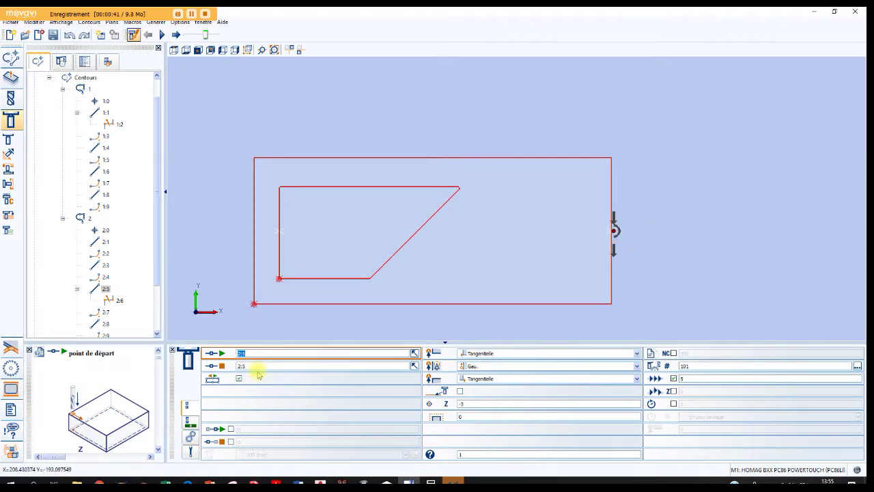
scroll(632, 246, up, 2)
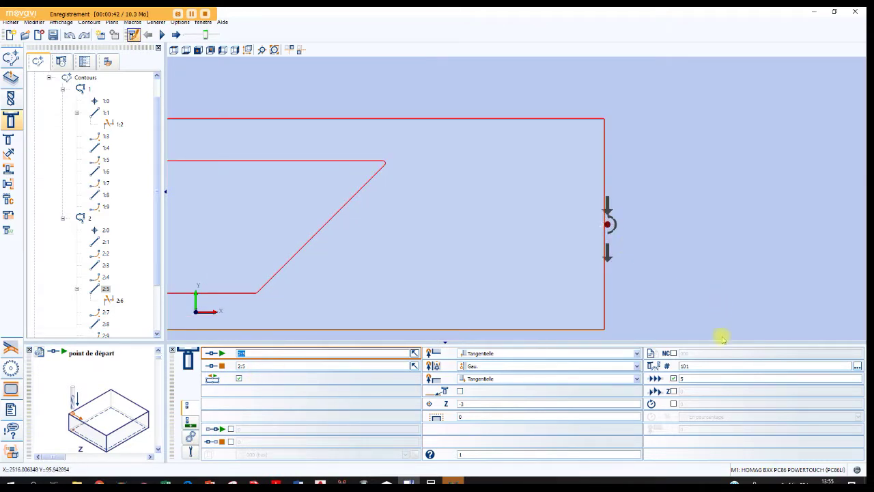
click(858, 367)
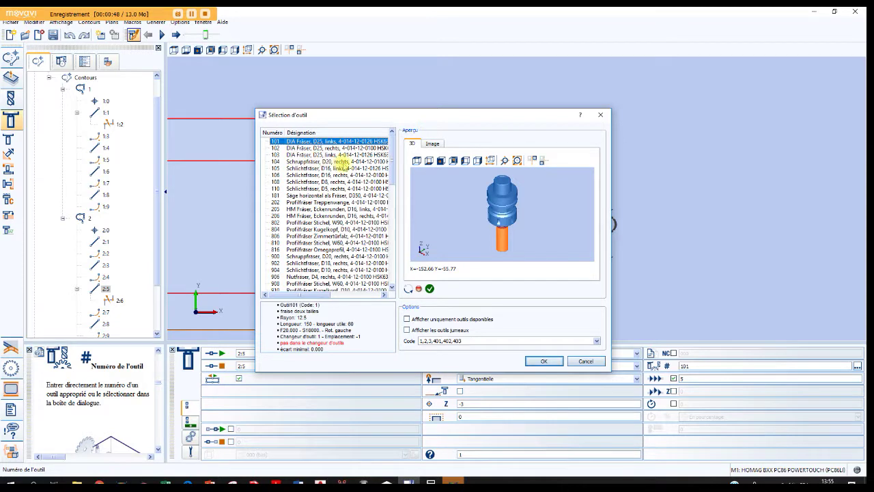
click(340, 162)
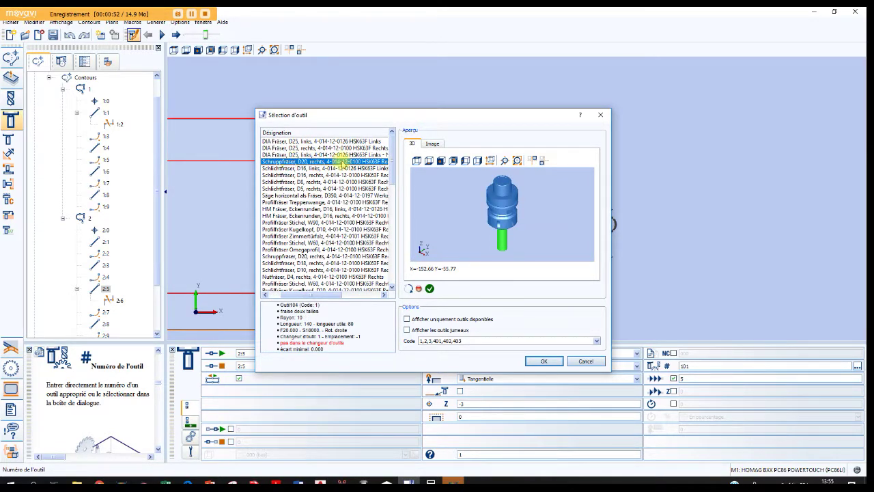
click(556, 361)
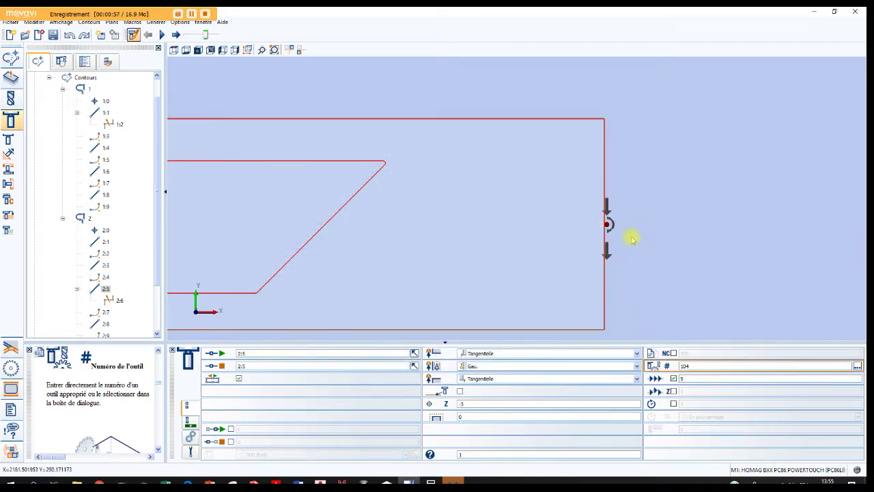
Step: Reverse the milling direction by disabling the forward option (En avant) and set the tool side to droite
scroll(610, 225, up, 2)
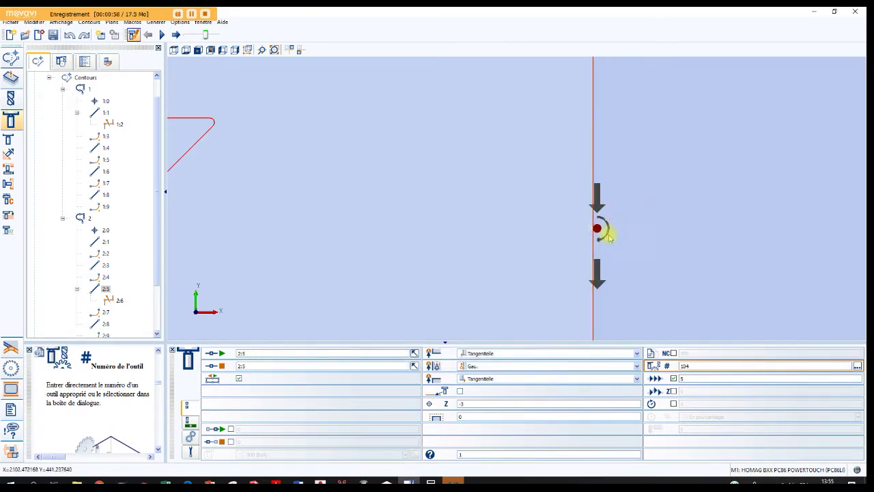
scroll(610, 258, down, 2)
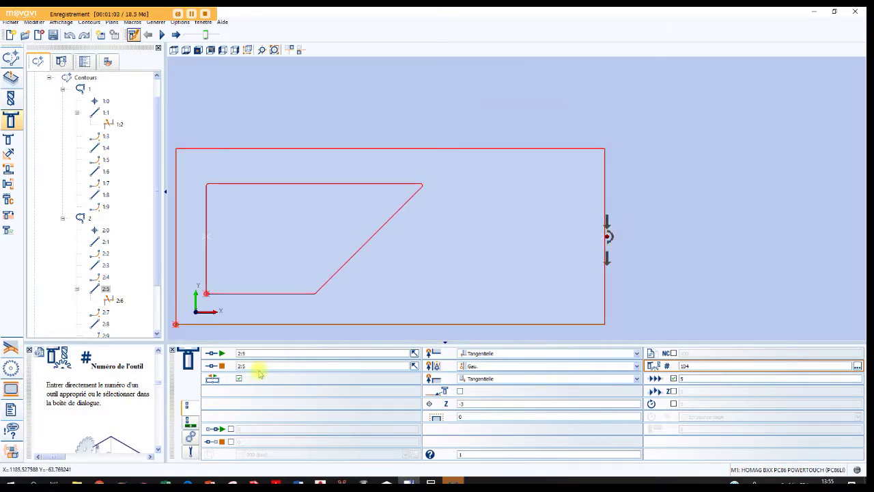
click(240, 379)
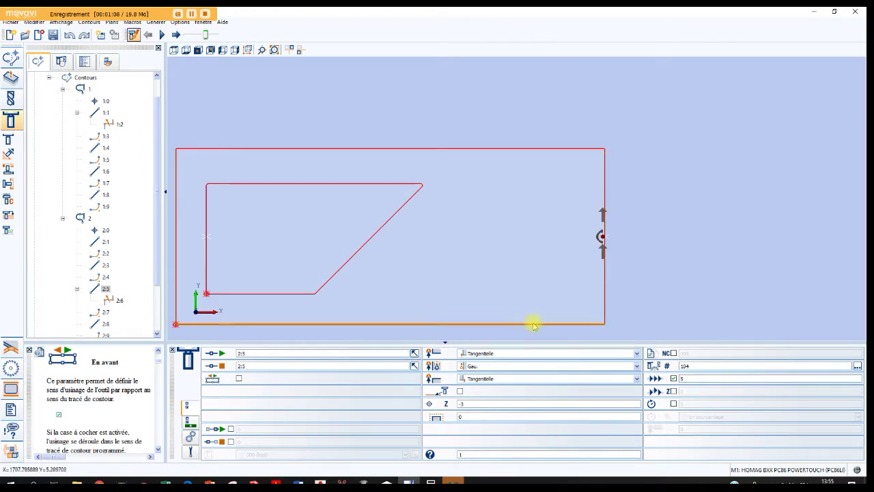
click(479, 369)
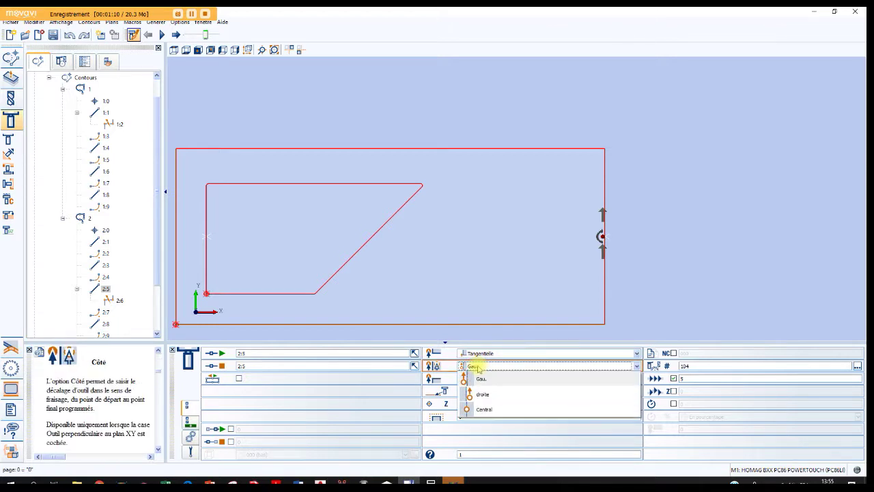
click(487, 392)
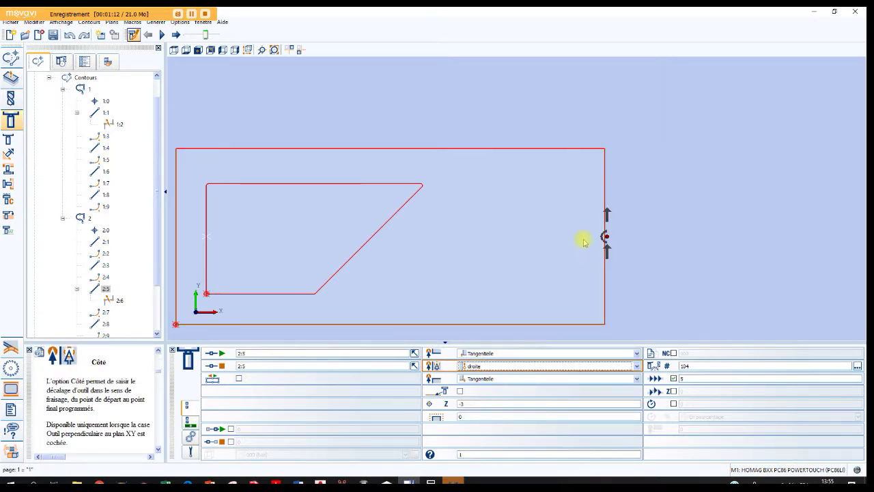
scroll(605, 228, up, 2)
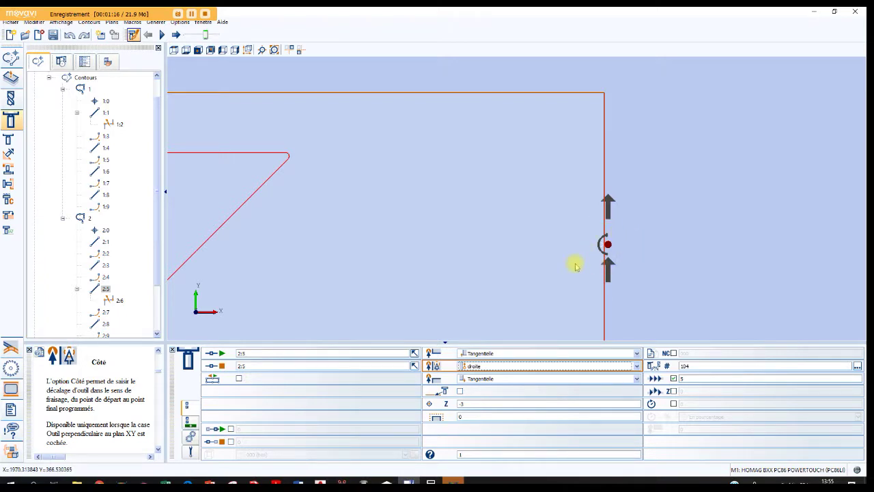
scroll(585, 273, down, 1)
scroll(601, 252, up, 3)
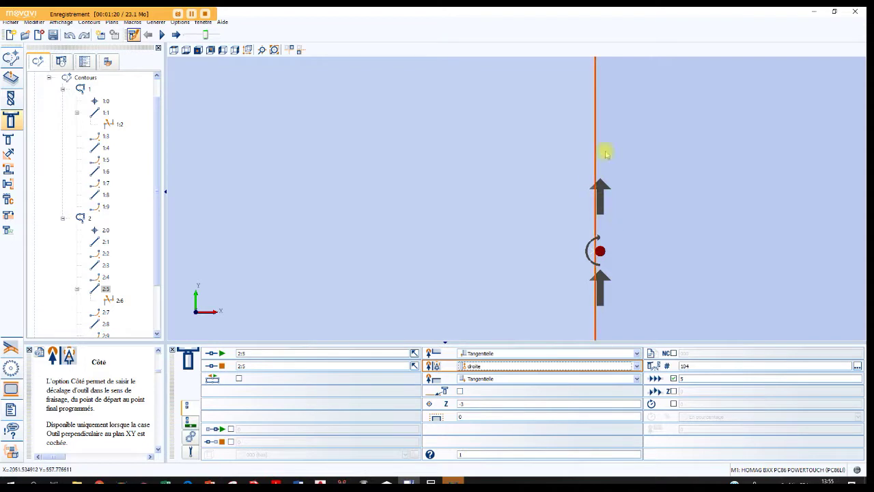
scroll(632, 230, down, 3)
scroll(634, 233, down, 2)
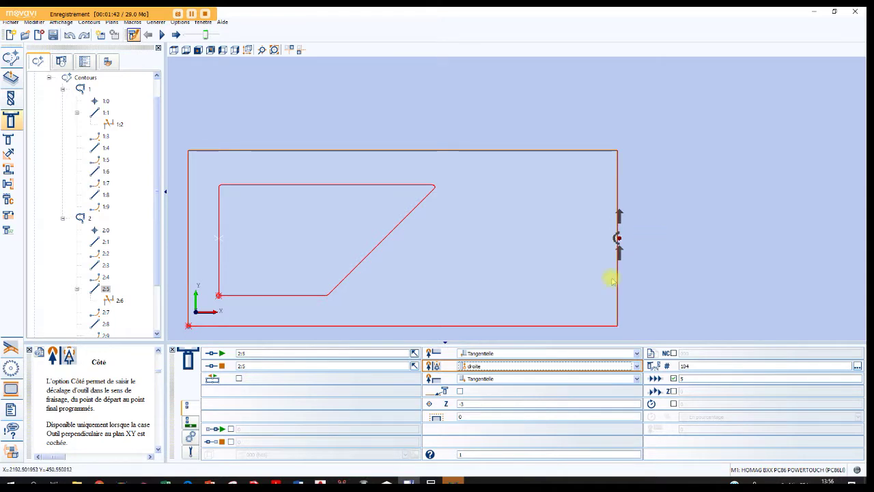
Step: Set both the approach mode and the retract mode of the outer milling to Latérale
click(557, 353)
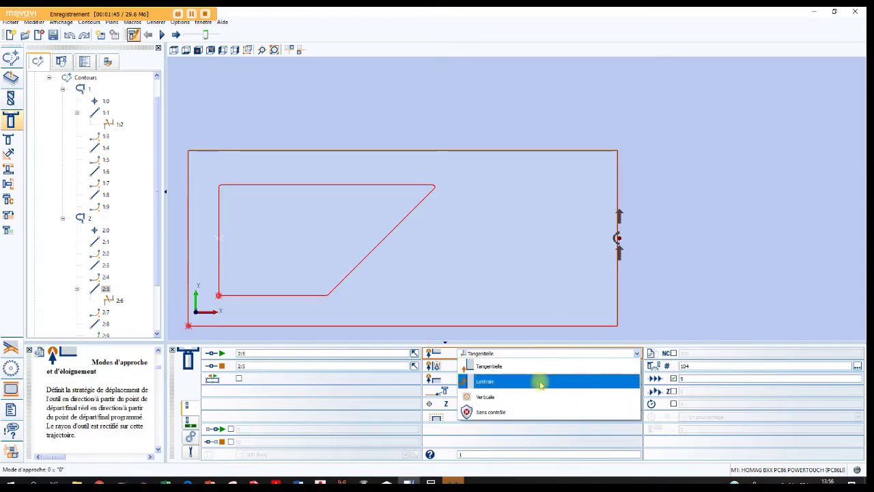
click(541, 383)
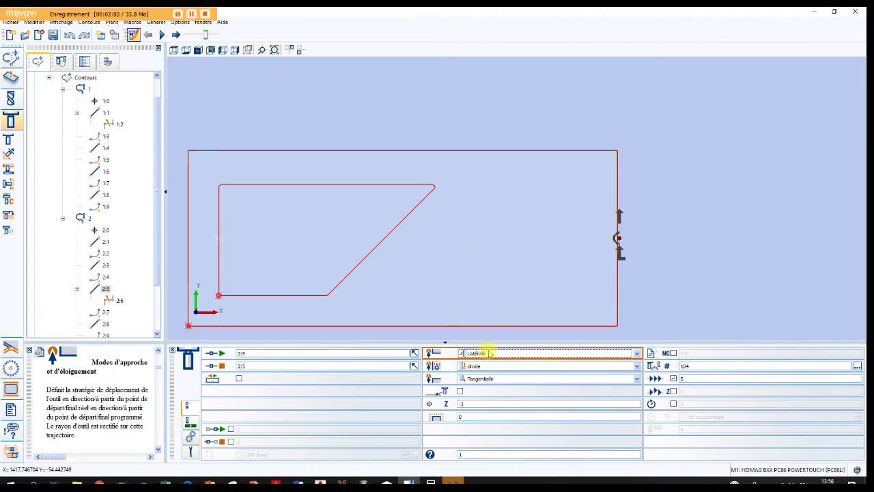
click(489, 379)
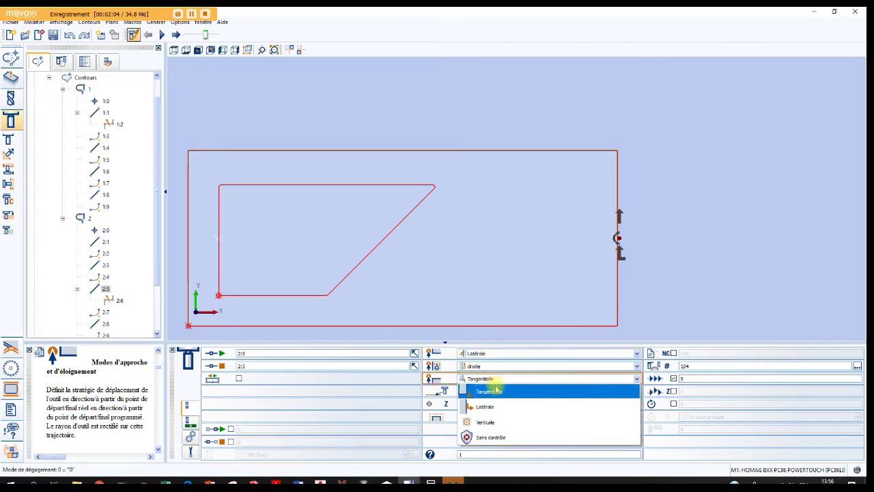
click(497, 408)
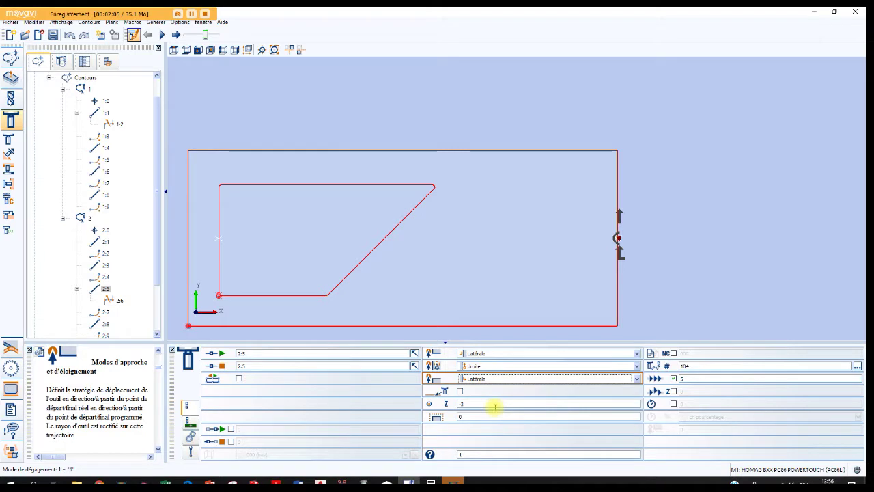
Step: Try the plunging penetration option (Pénétration plongeante) on the outer milling, then disable it again
click(460, 393)
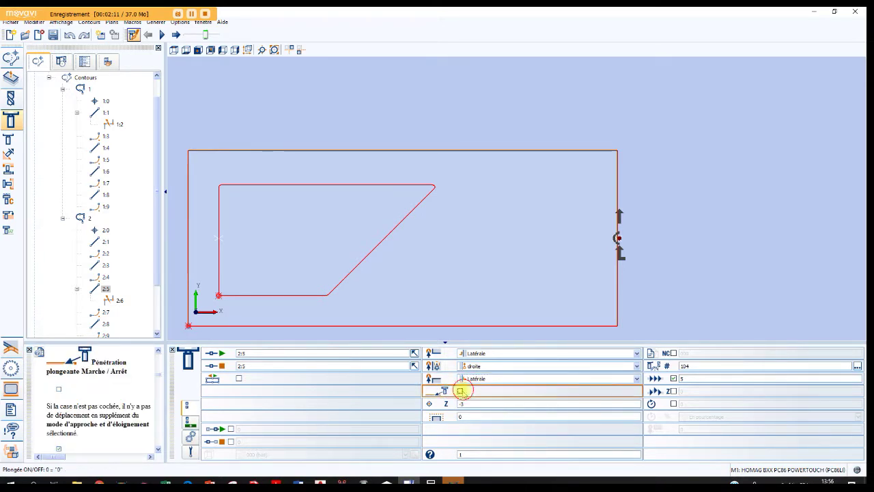
click(460, 392)
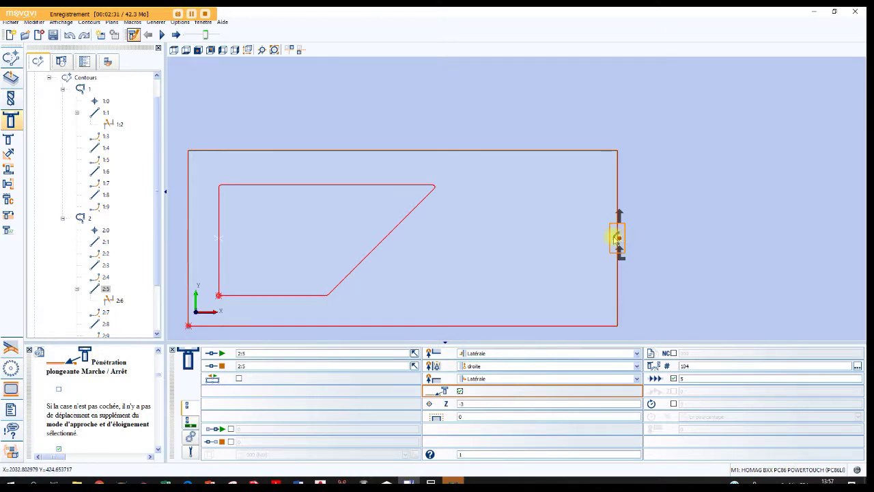
click(461, 391)
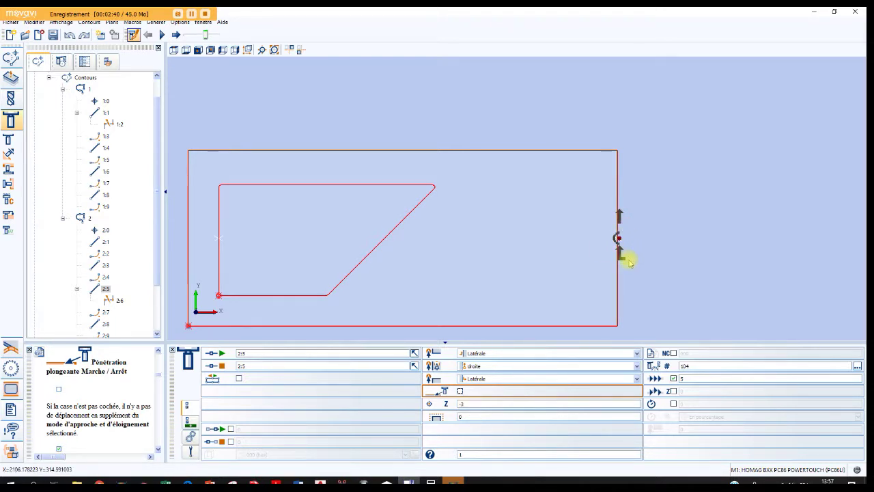
Step: Set the tool's distance from the contour to 2
click(471, 417)
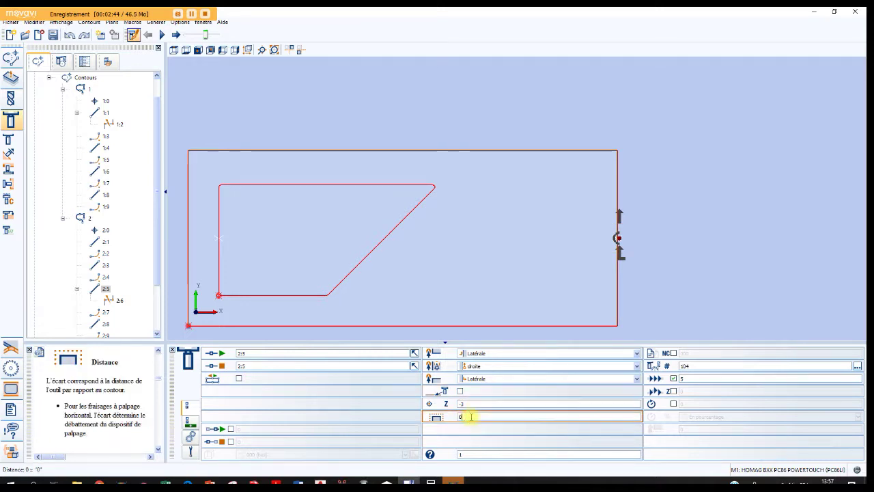
scroll(620, 239, up, 3)
scroll(621, 236, up, 3)
click(478, 415)
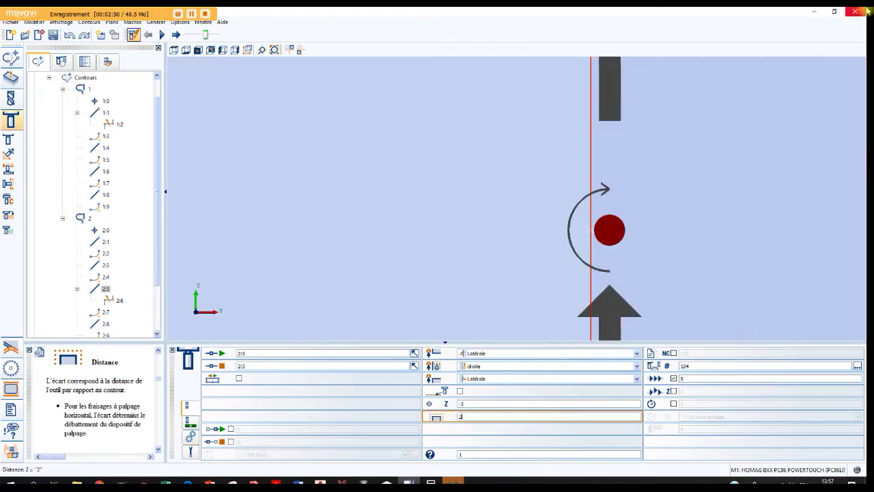
click(601, 217)
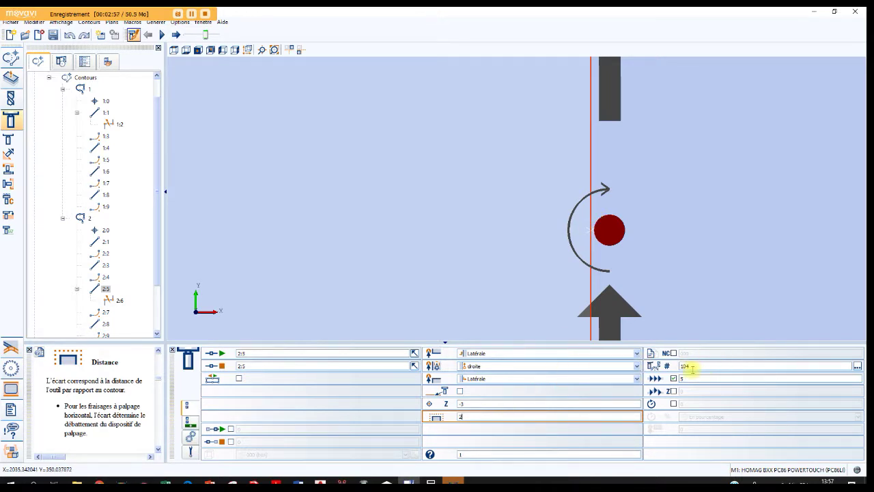
Step: Enable stepped milling (Fraisage par étapes) with a step value of 1 and a starting Z of e/2
click(191, 421)
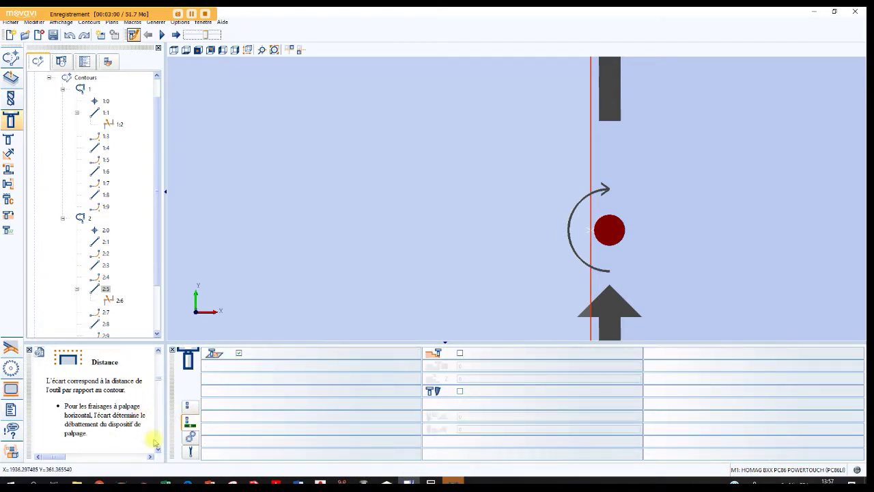
click(460, 353)
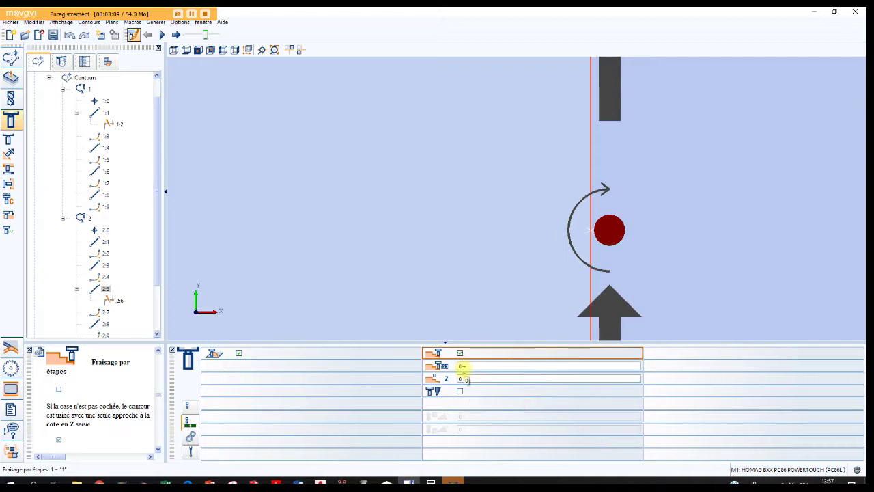
click(467, 367)
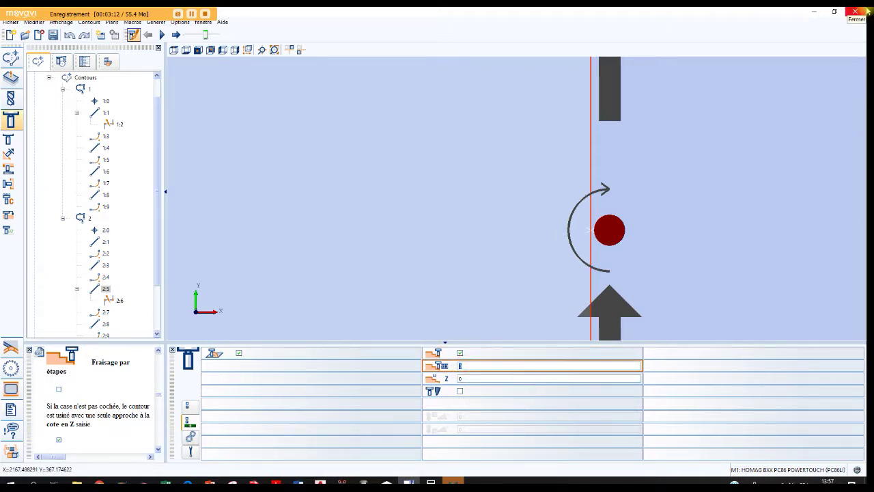
click(461, 380)
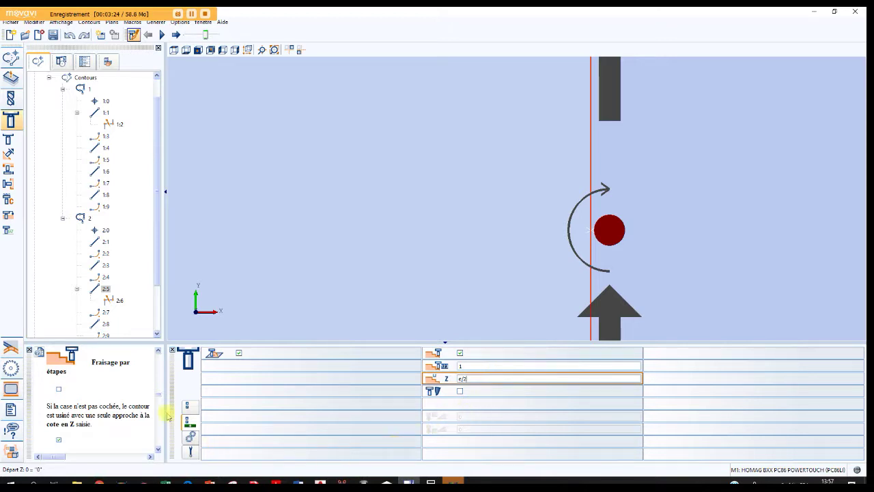
Step: Show the part in the isometric view and run the tool path simulation of the outer contour milling
click(61, 62)
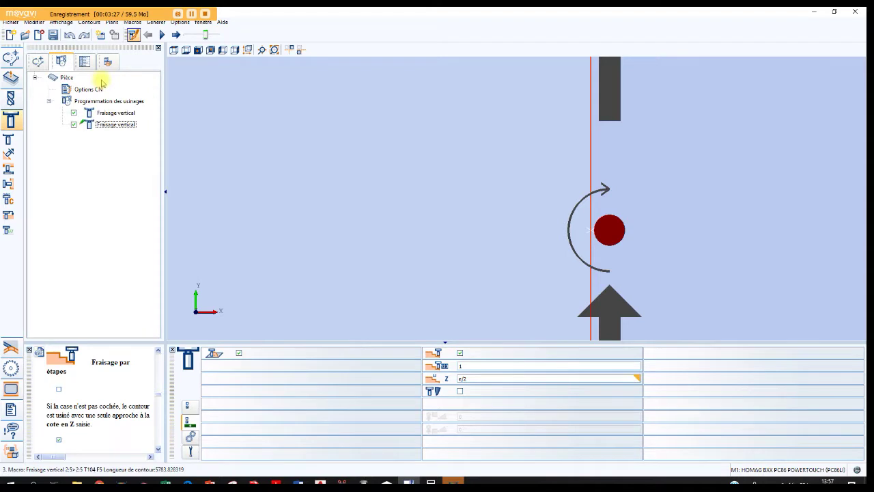
scroll(467, 170, down, 2)
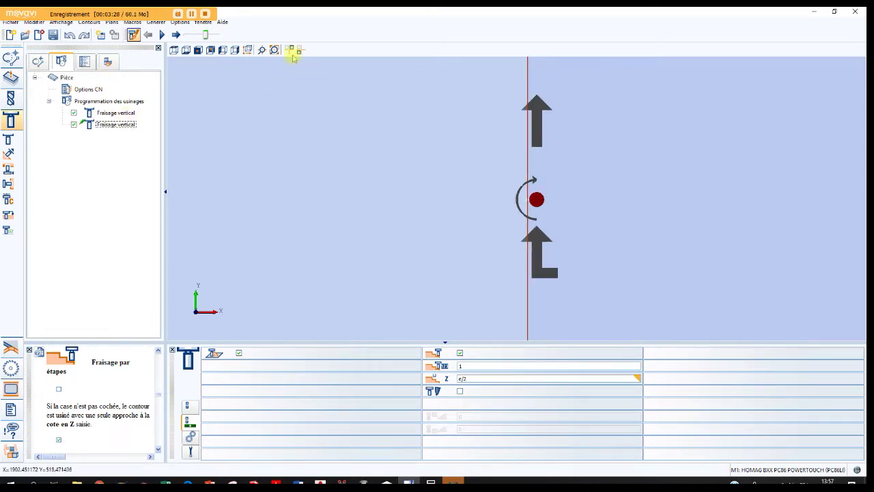
click(246, 51)
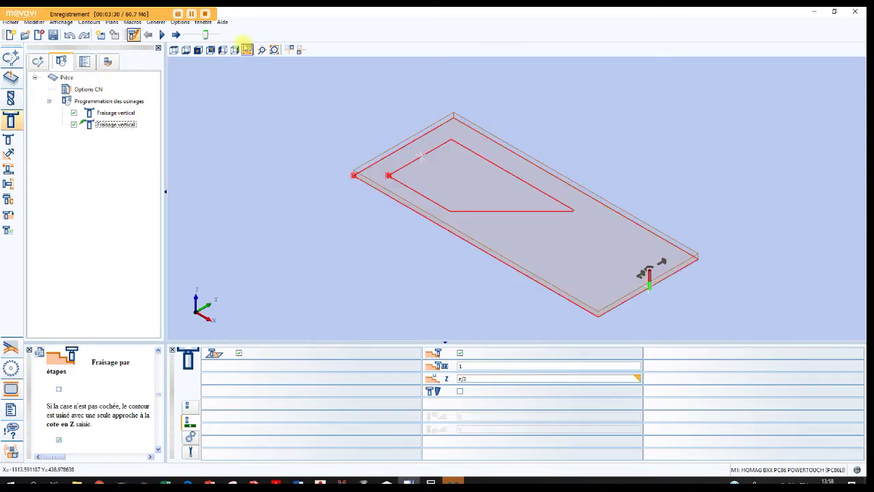
click(163, 35)
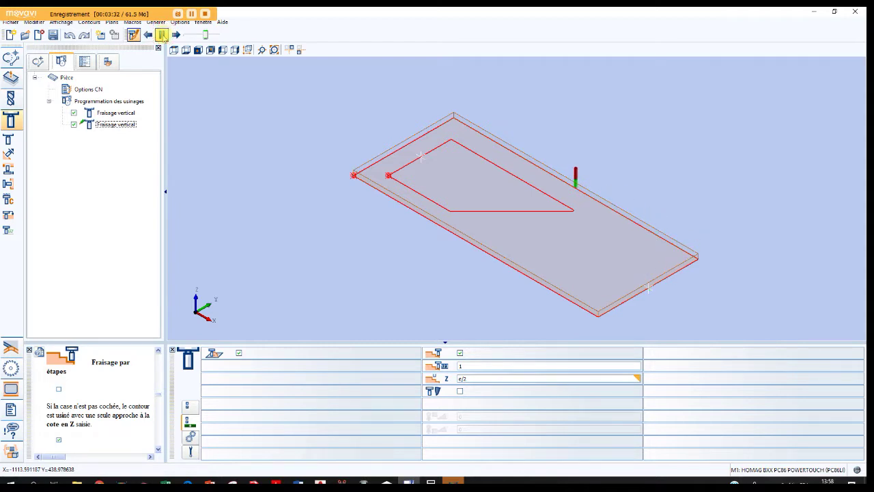
click(163, 37)
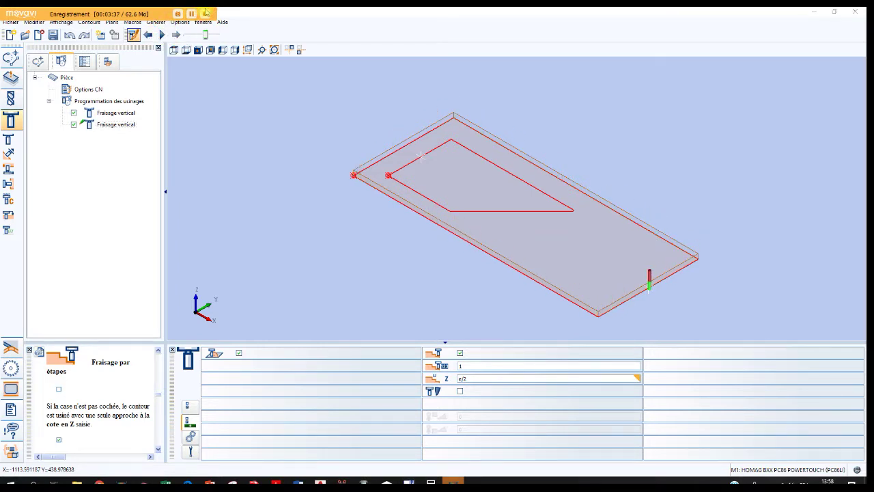